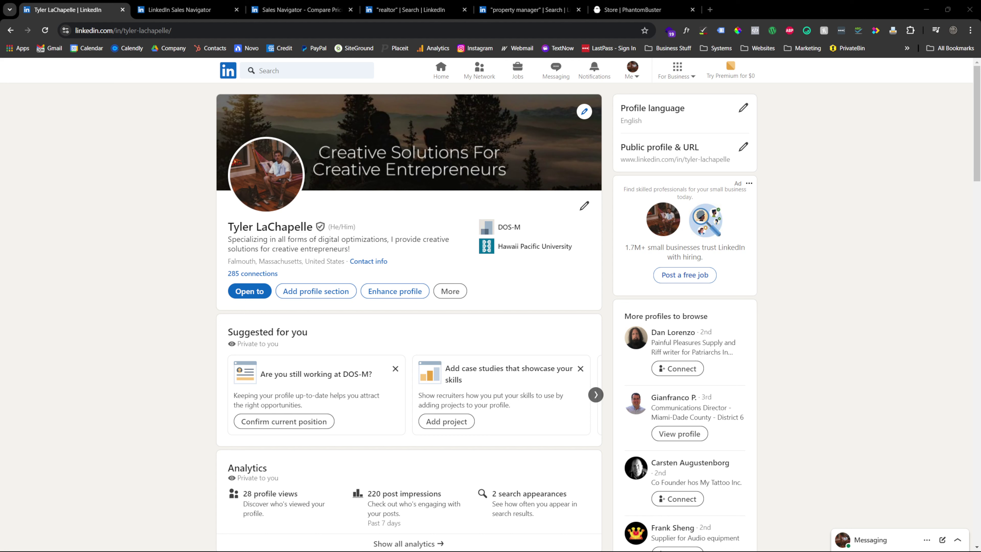
Look through the LinkedIn Sales Navigator product page, including its benefits, features and customer testimonials
click(173, 5)
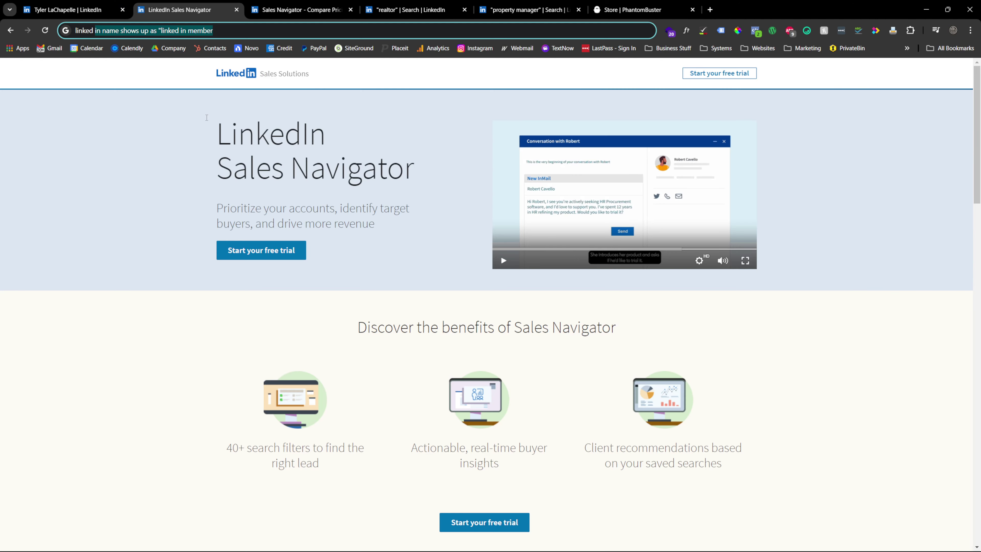
scroll(417, 270, down, 10)
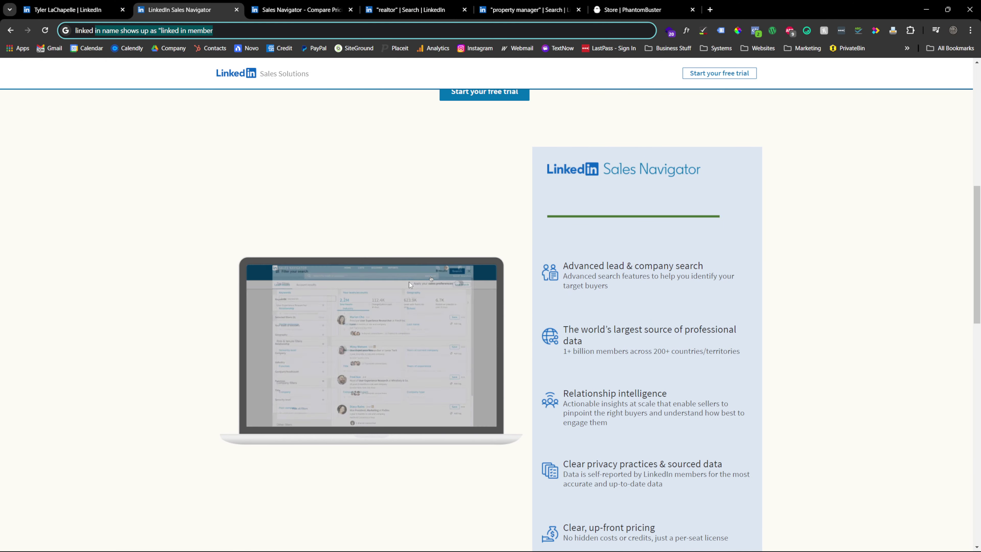
scroll(365, 308, down, 1)
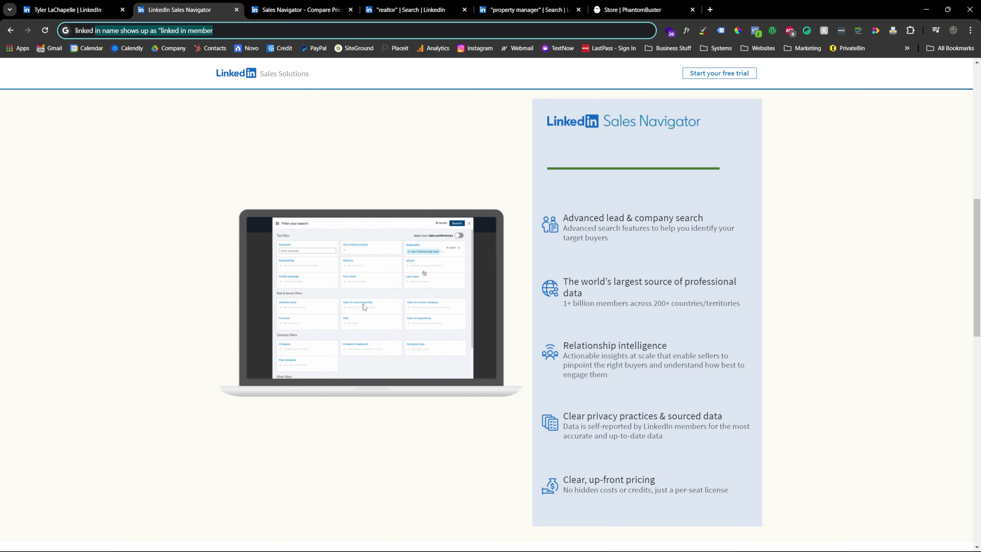
scroll(363, 312, down, 8)
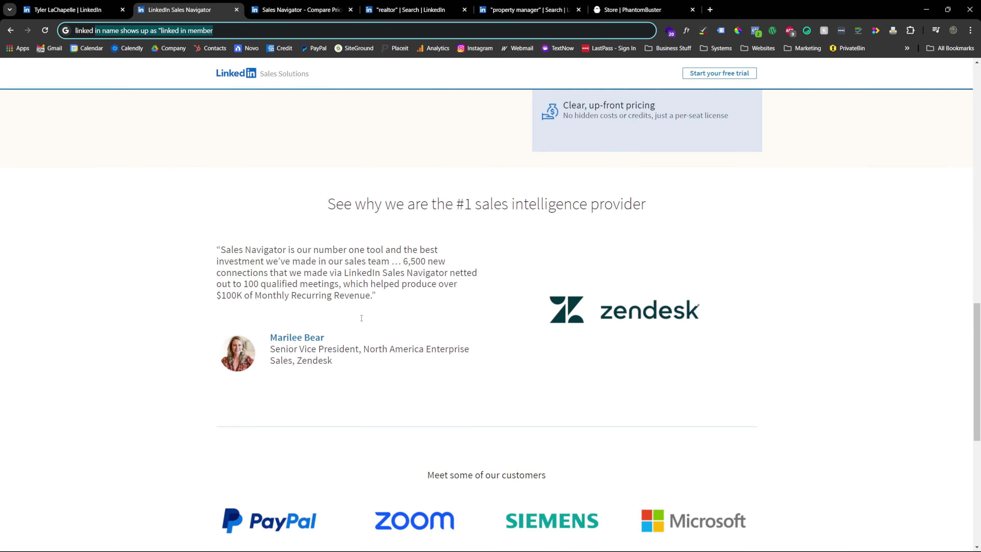
scroll(362, 318, down, 6)
scroll(358, 320, up, 15)
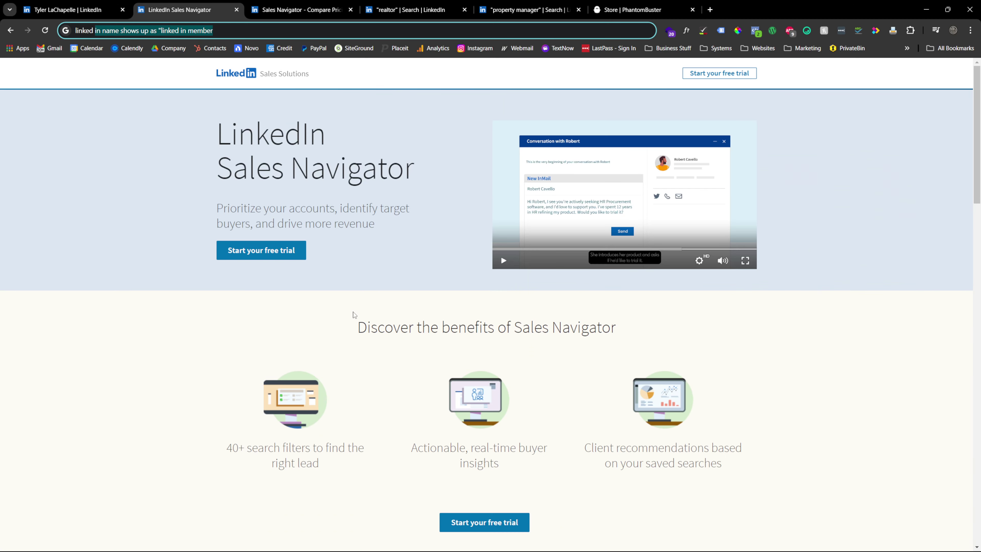
View the Sales Navigator plans and pricing page and highlight the starting price of the Core plan
click(305, 10)
scroll(657, 358, down, 2)
scroll(518, 344, up, 2)
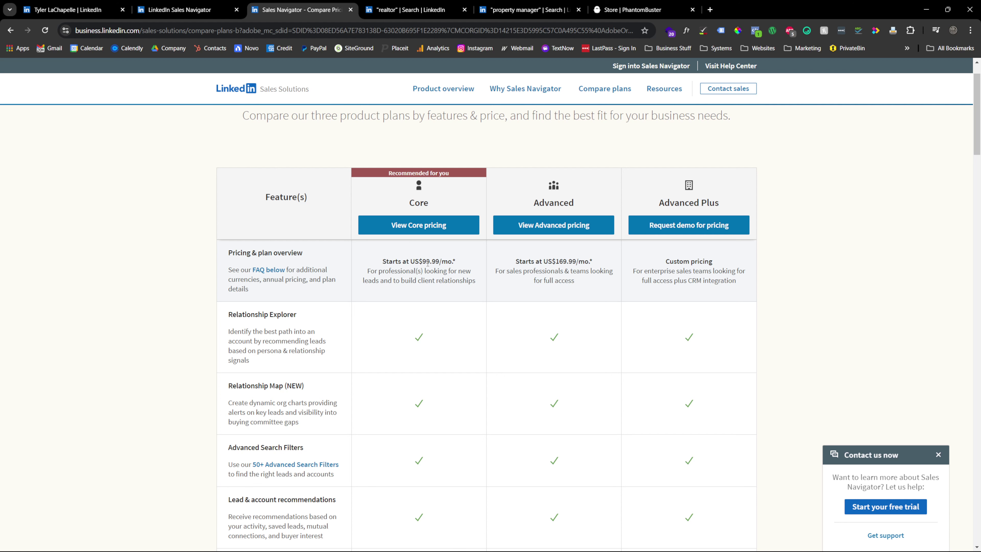
drag(435, 262, 416, 260)
Switch to the PhantomBuster store and look over its LinkedIn automation flows and phantoms
click(633, 10)
scroll(449, 278, up, 5)
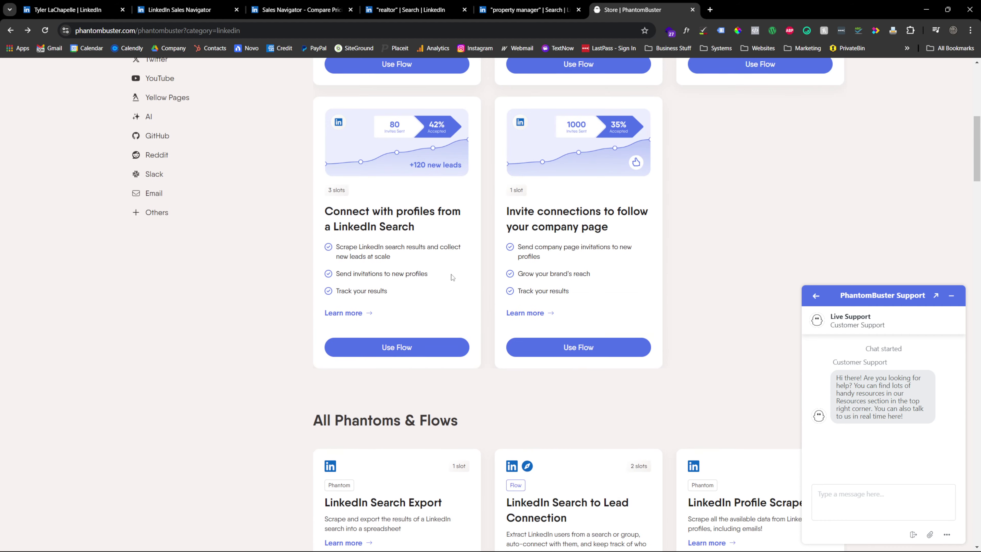
scroll(449, 278, down, 5)
scroll(450, 278, up, 3)
Return to the Sales Navigator pricing page and examine the feature comparison of the Core, Advanced and Advanced Plus plans
click(186, 10)
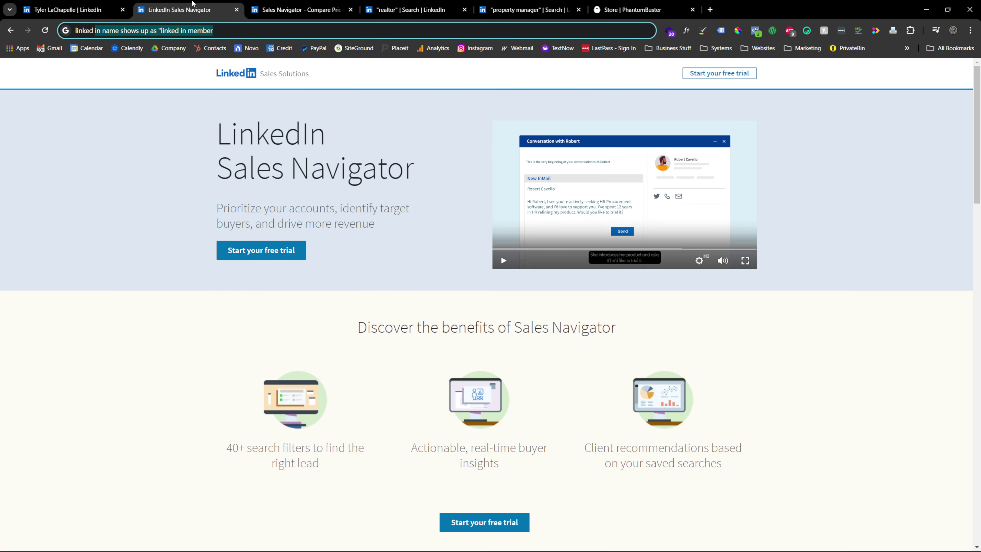
click(320, 10)
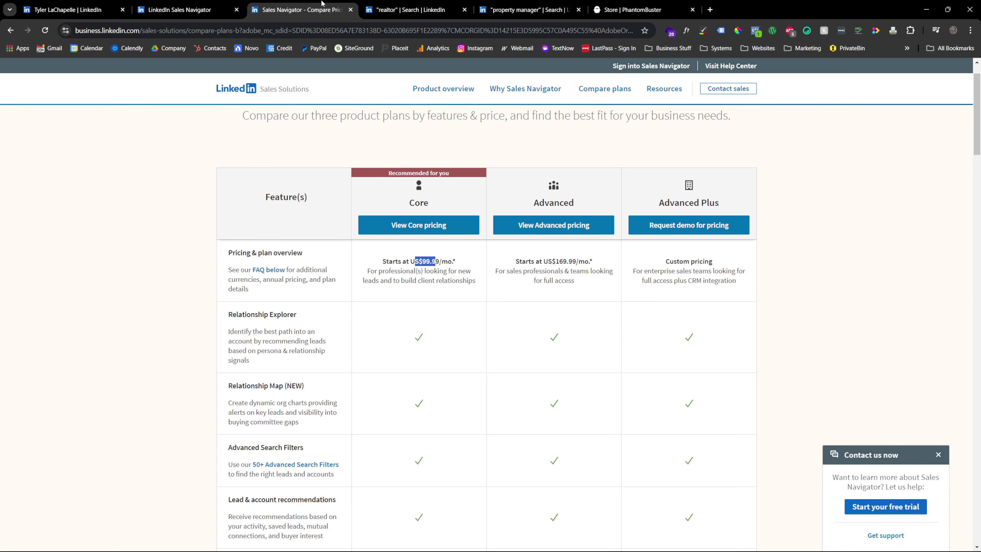
scroll(425, 310, down, 7)
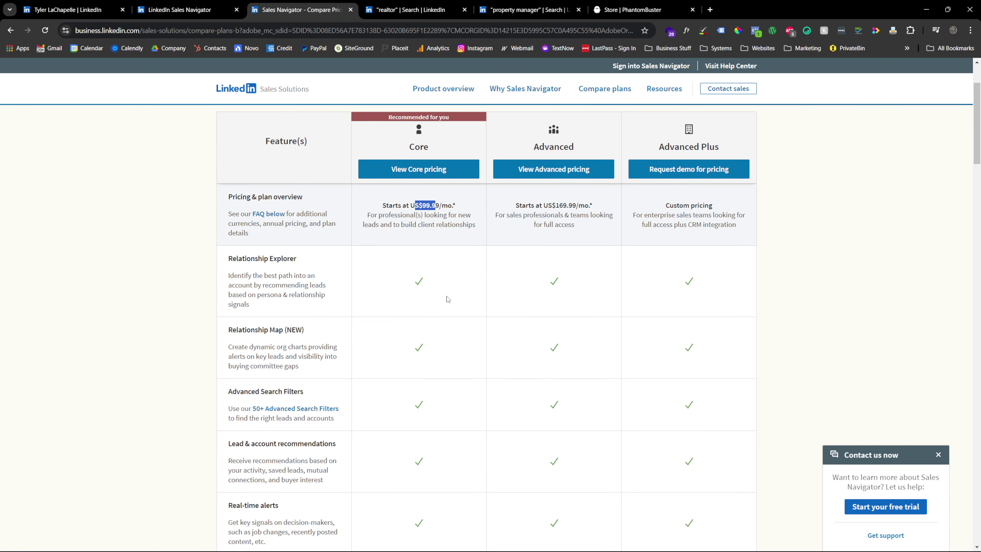
scroll(408, 383, down, 10)
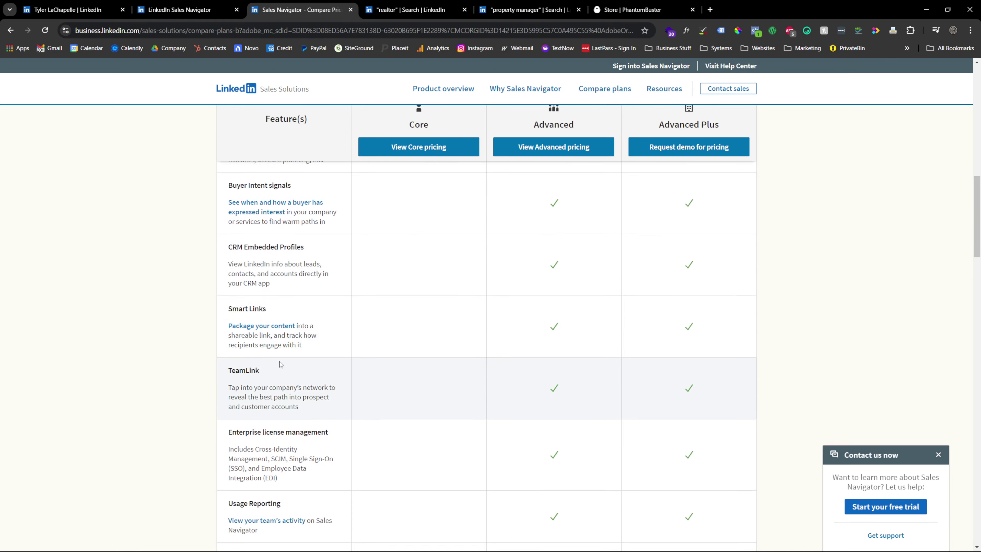
scroll(394, 350, down, 9)
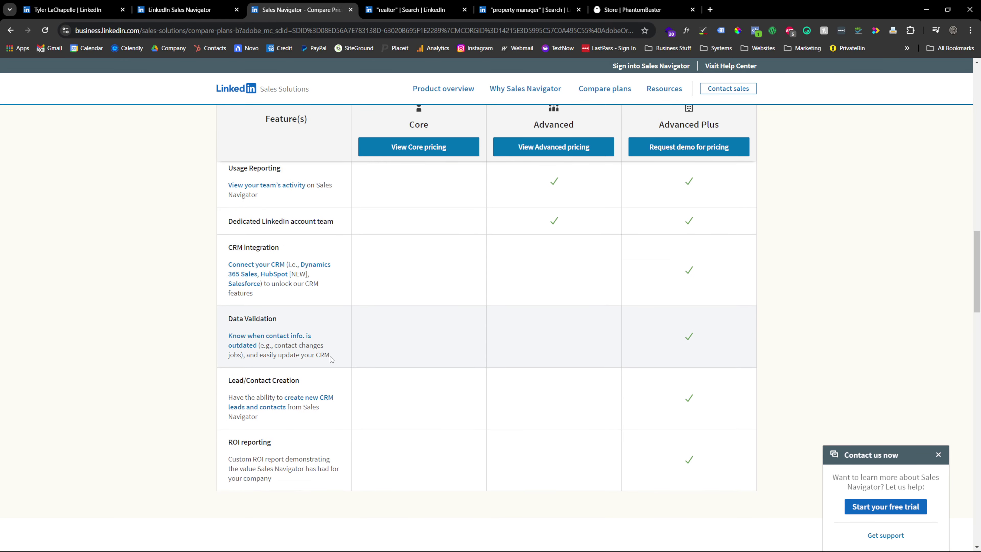
scroll(396, 346, up, 20)
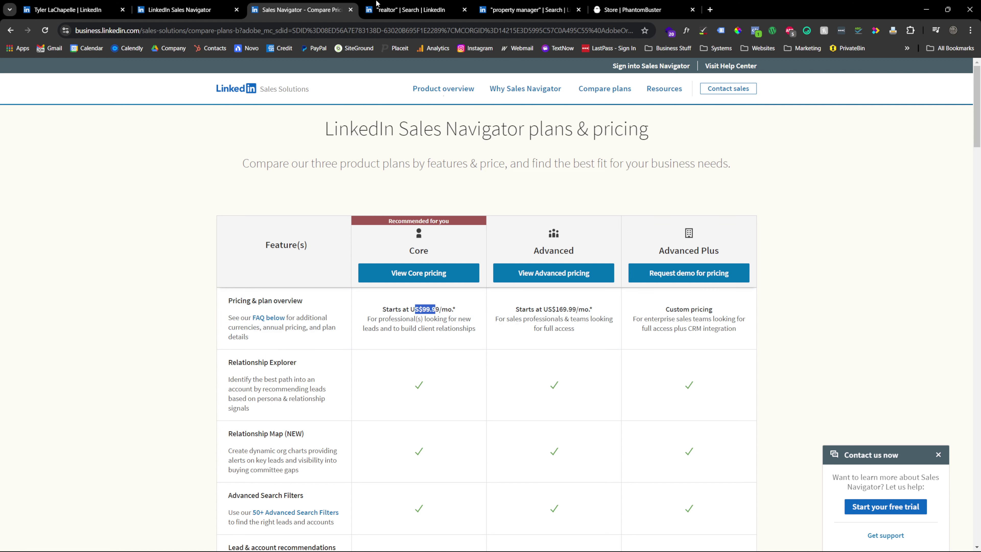
Narrow the realtor search to the Real Estate industry by excluding Real Estate and Equipment Rental Services and Professional Services, and show the results
click(385, 4)
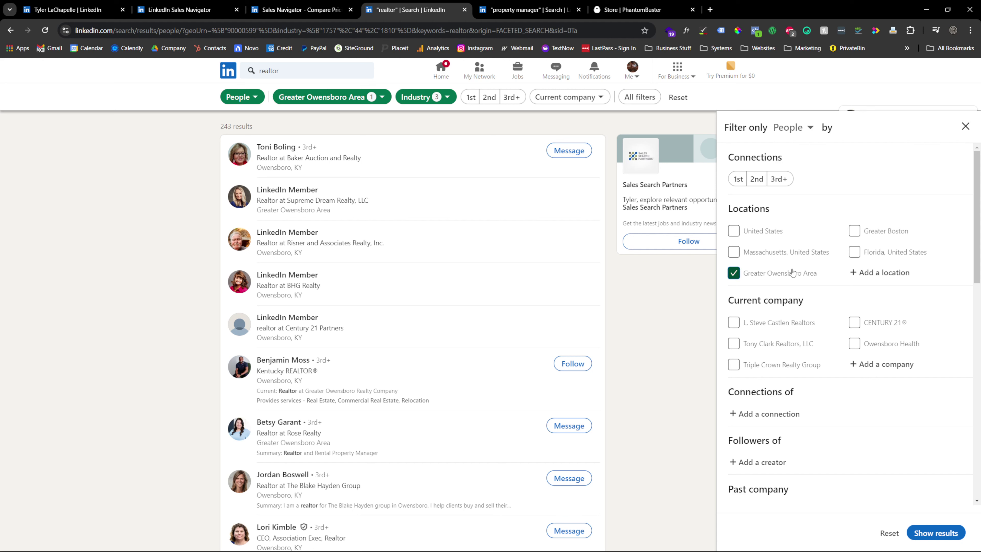
scroll(792, 299, down, 5)
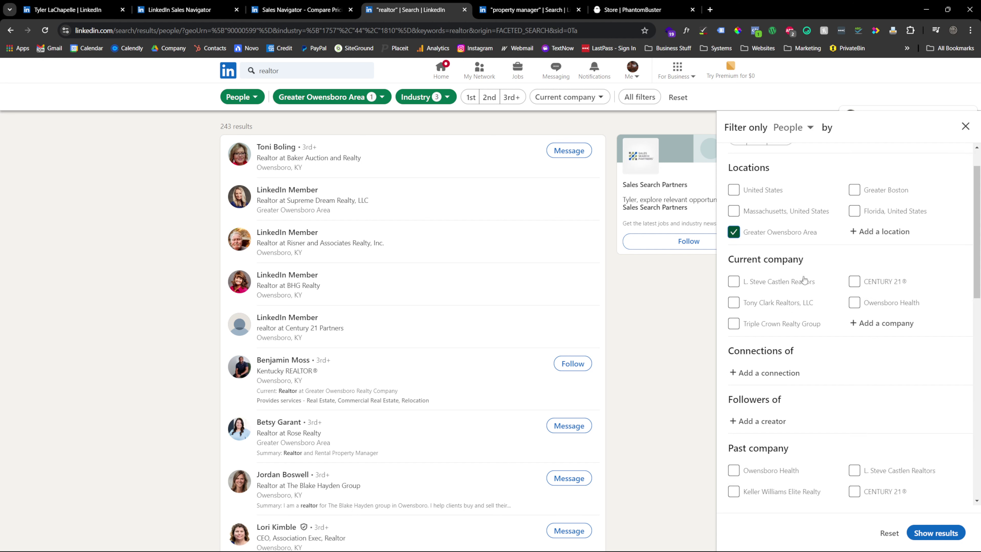
scroll(792, 300, down, 5)
click(792, 303)
click(759, 308)
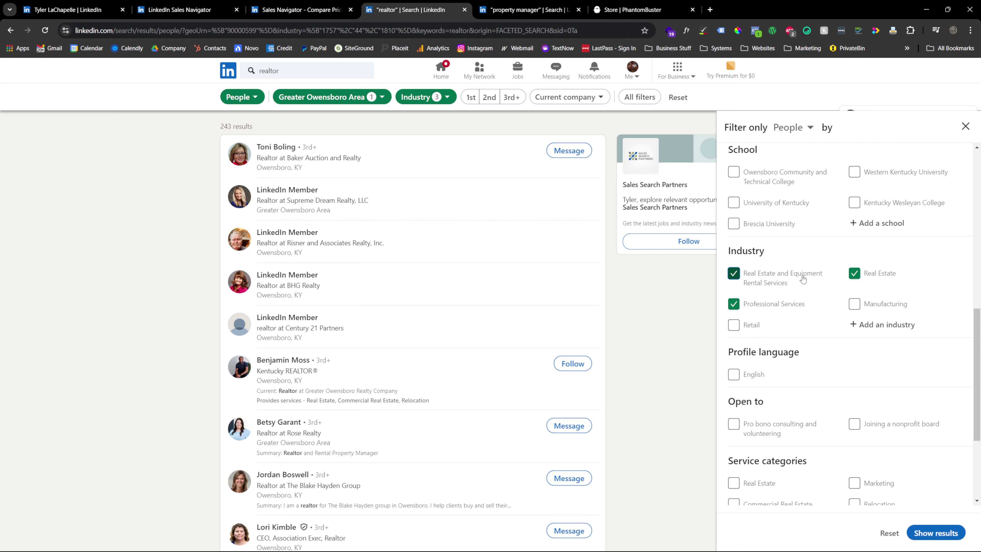
click(780, 282)
click(767, 310)
scroll(855, 453, down, 4)
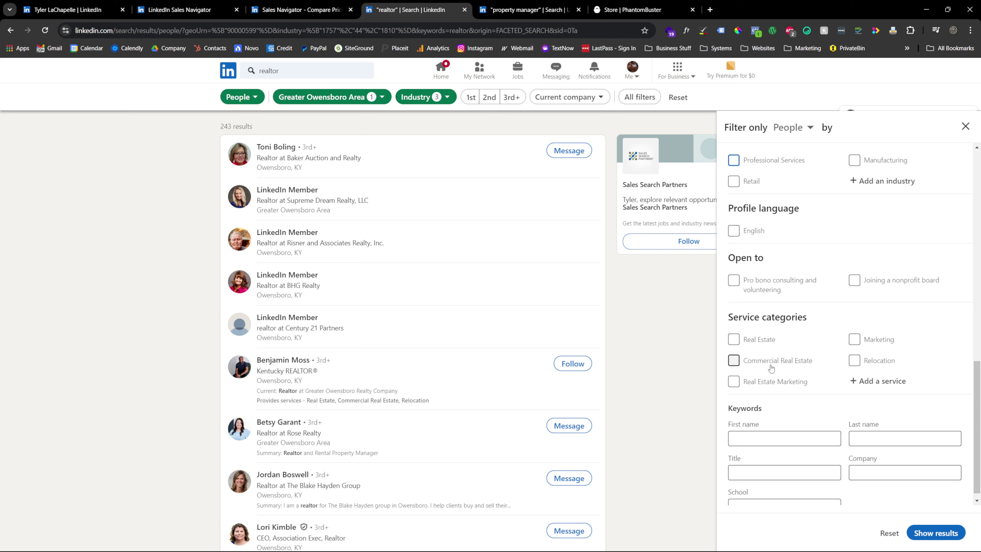
click(936, 533)
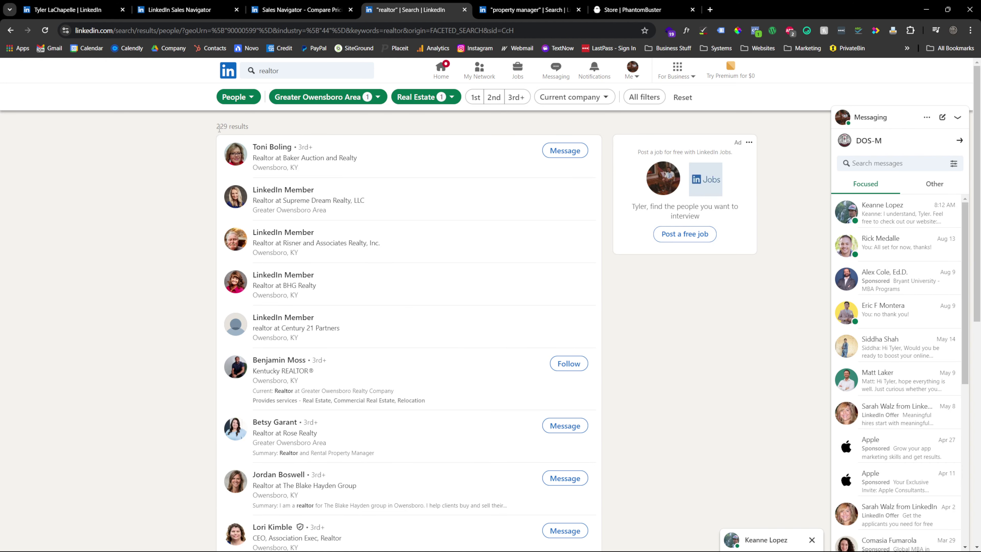
Look through the first page of filtered realtor results in the Greater Owensboro Area
scroll(294, 202, down, 8)
scroll(338, 251, up, 7)
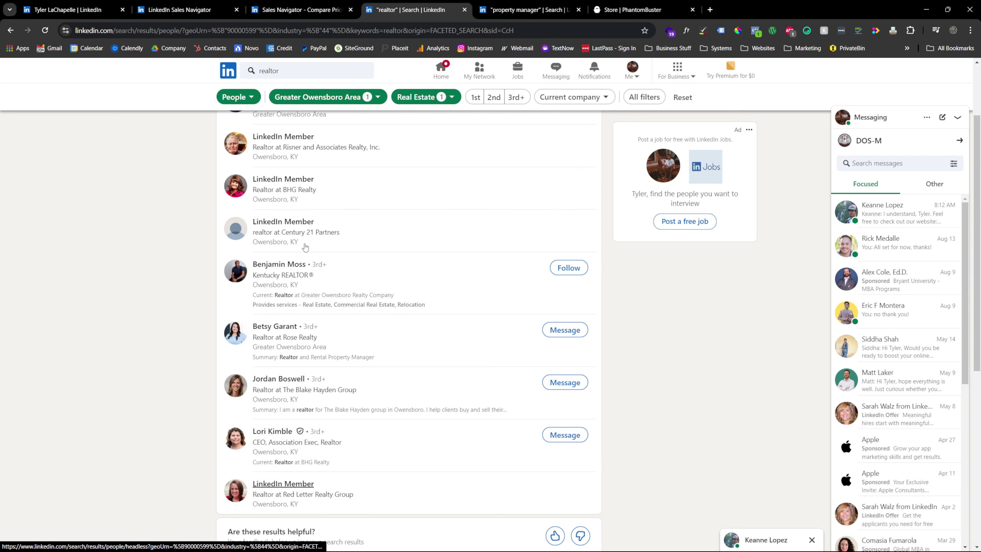
scroll(339, 251, up, 1)
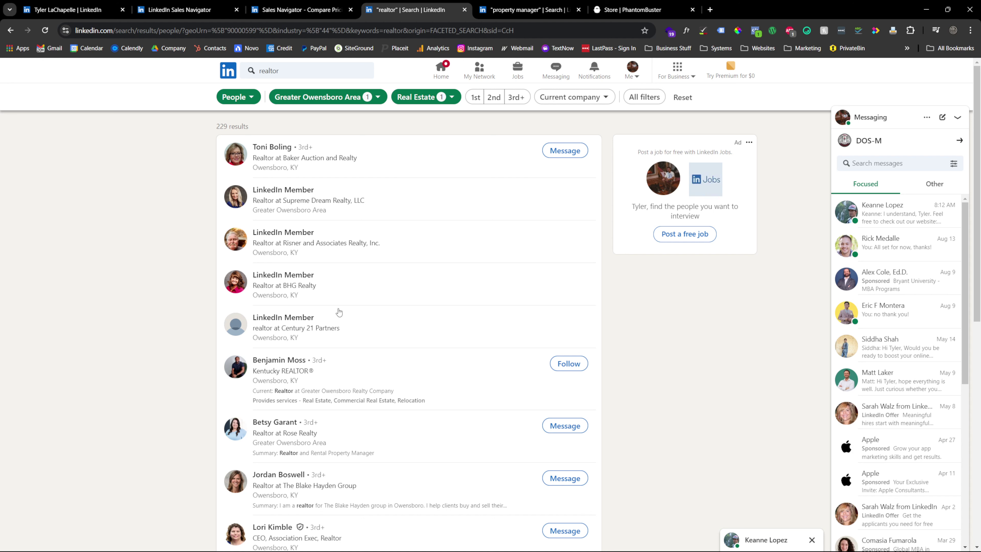
scroll(305, 309, down, 8)
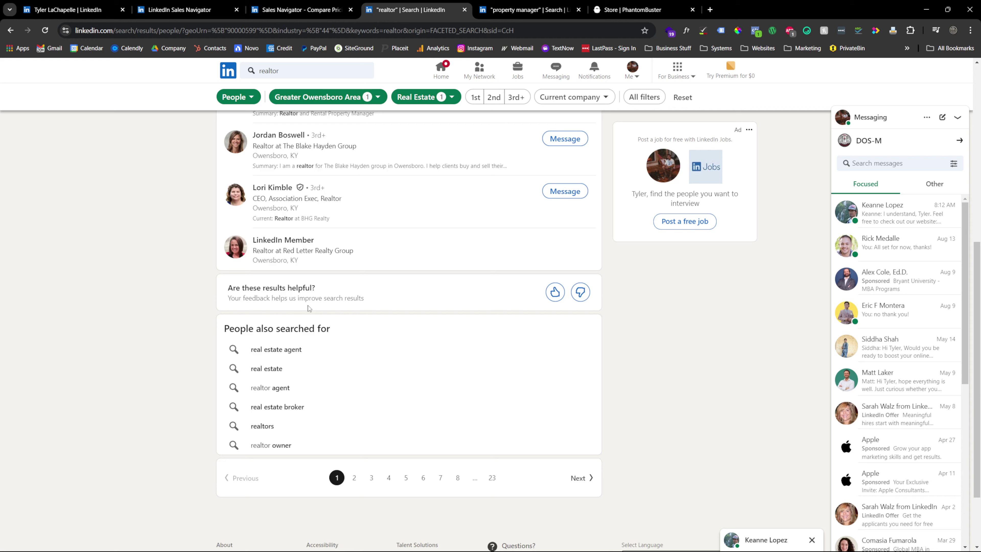
scroll(403, 448, down, 3)
scroll(339, 248, up, 10)
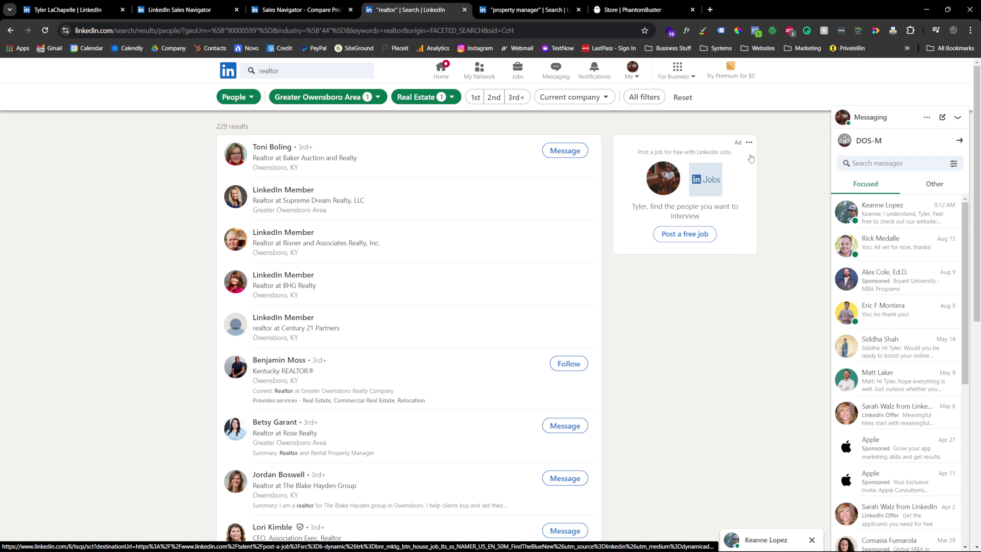
Collapse the messaging window, then filter the realtor search by the Commercial Real Estate service category and show the results
click(957, 115)
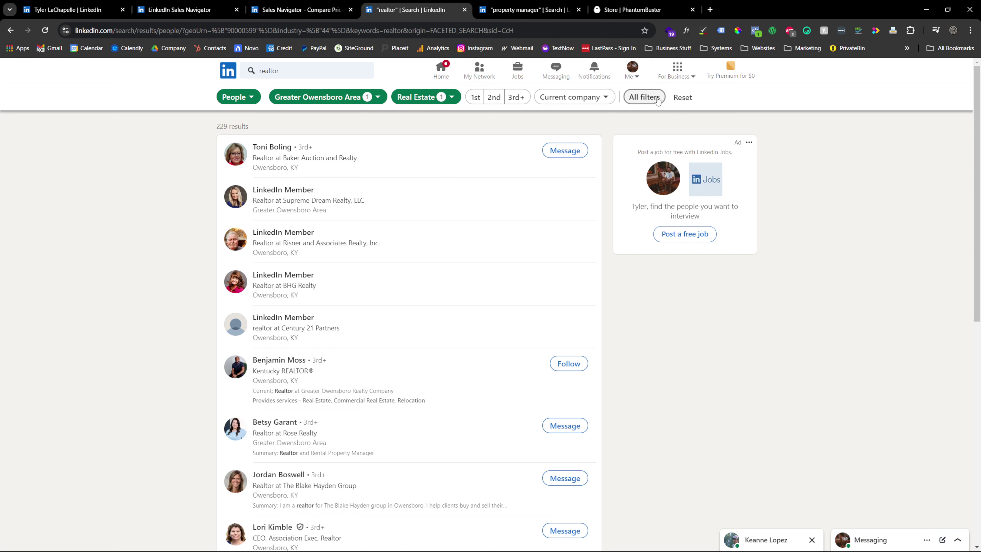
click(645, 97)
scroll(788, 286, down, 10)
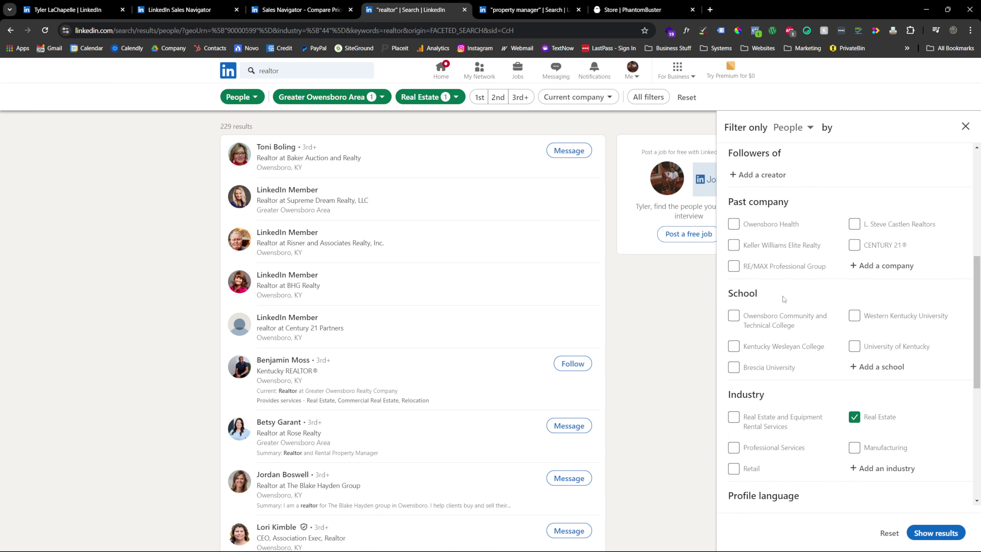
scroll(814, 345, down, 3)
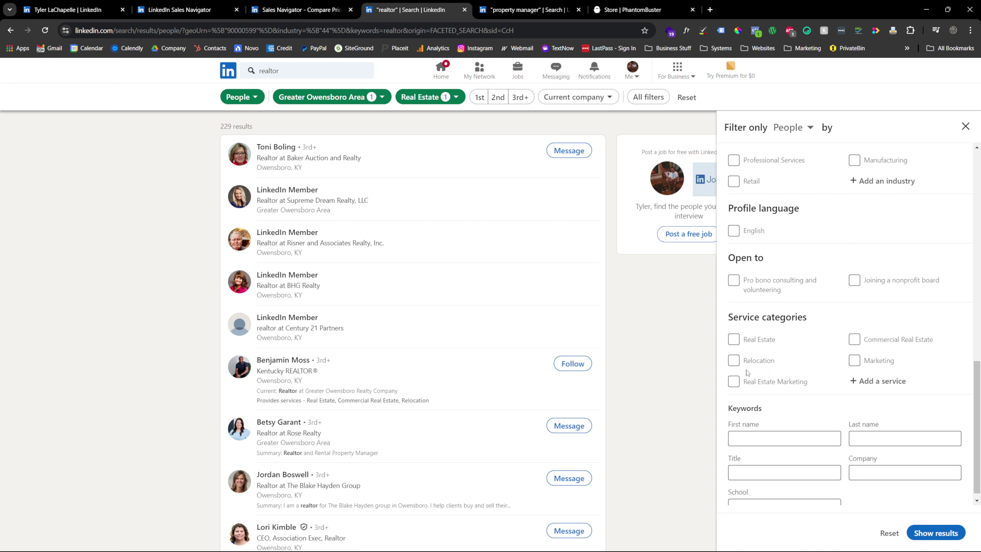
click(755, 385)
click(756, 383)
click(855, 339)
click(931, 532)
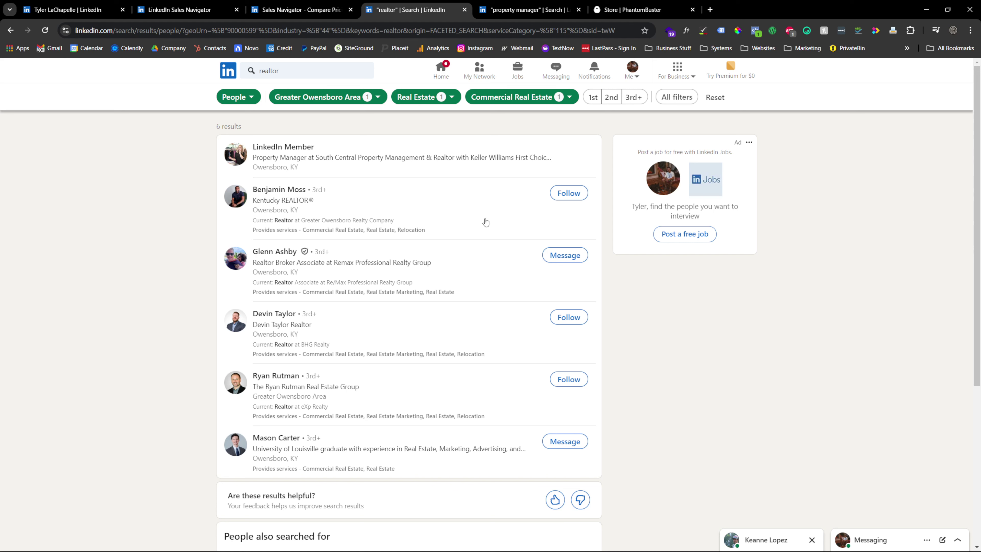
In the property manager search, replace the Greater Owensboro Area location with Bowling Green, Kentucky, United States and browse the results
click(506, 5)
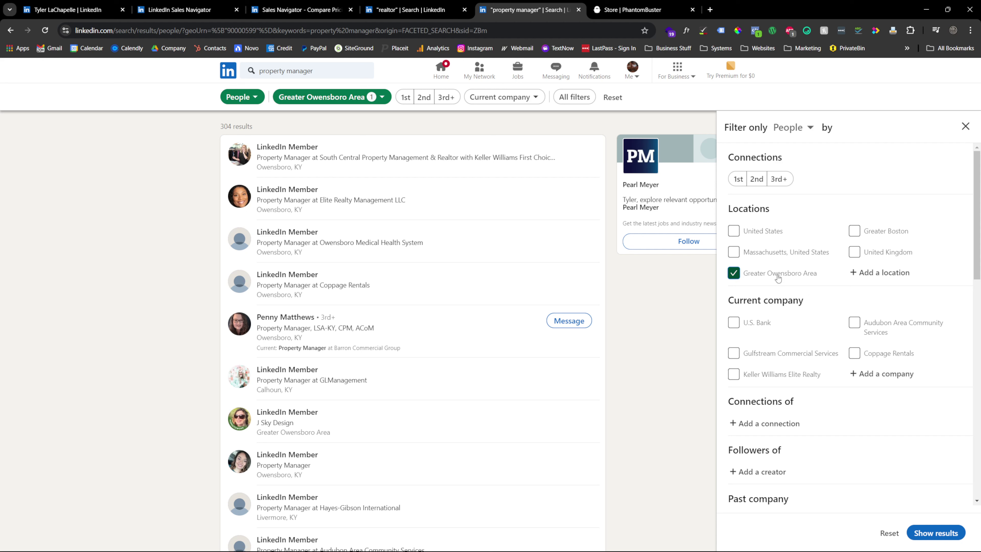
click(880, 273)
text(bowling)
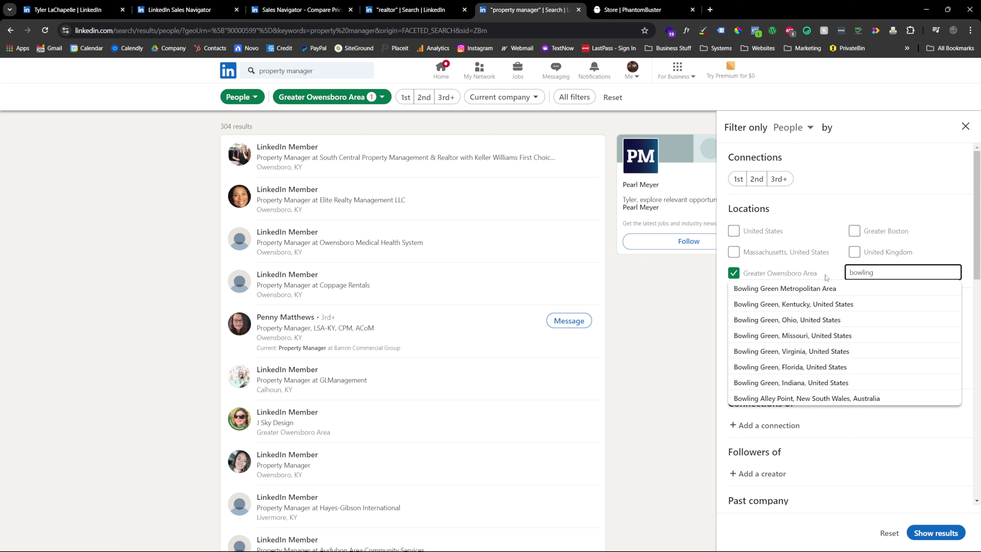
text(reen)
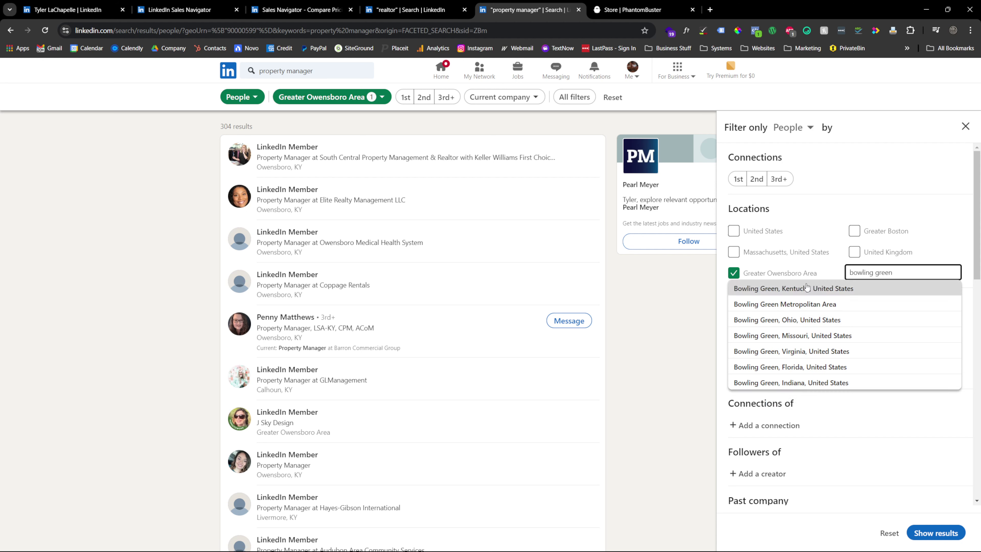
click(806, 288)
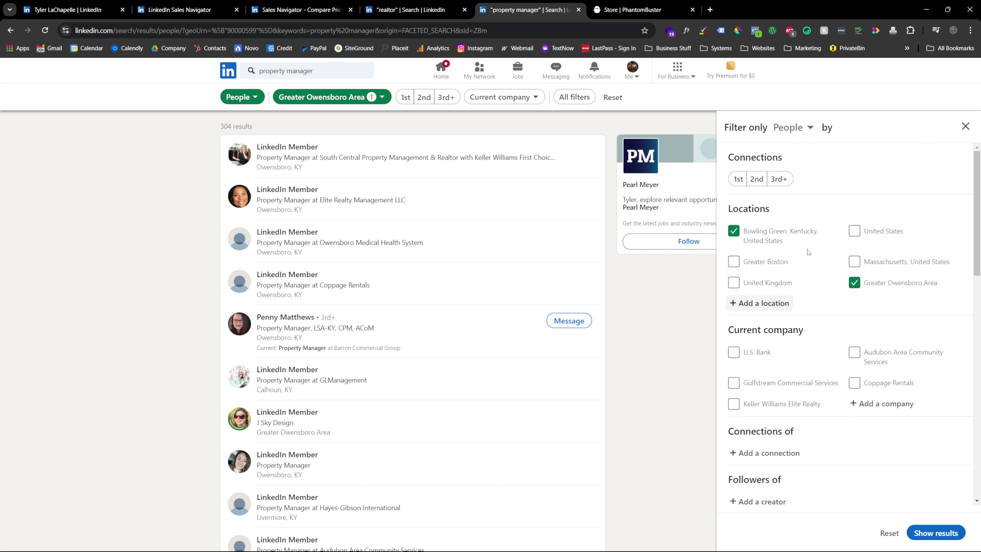
click(874, 286)
click(942, 534)
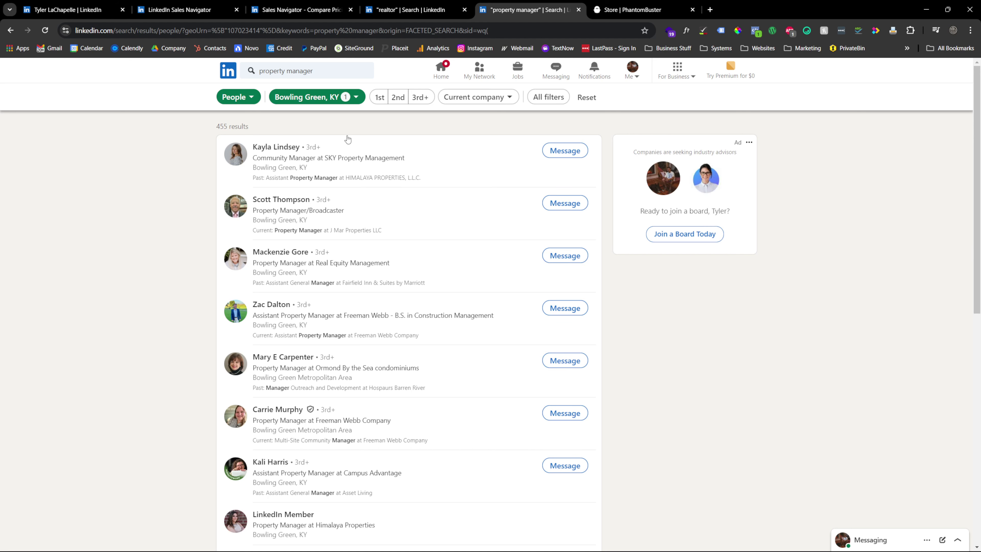
scroll(332, 201, down, 1)
scroll(332, 202, down, 1)
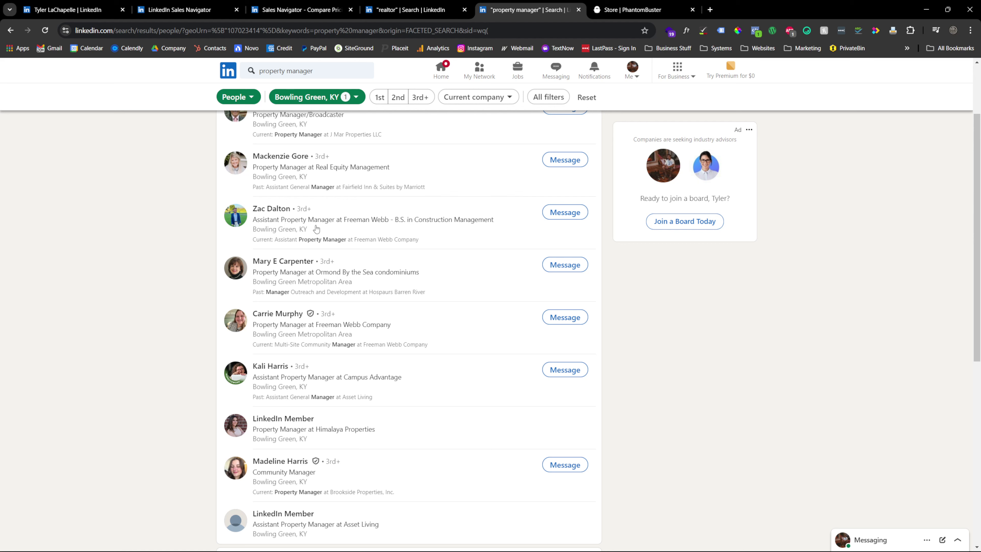
scroll(311, 259, down, 2)
scroll(402, 325, up, 4)
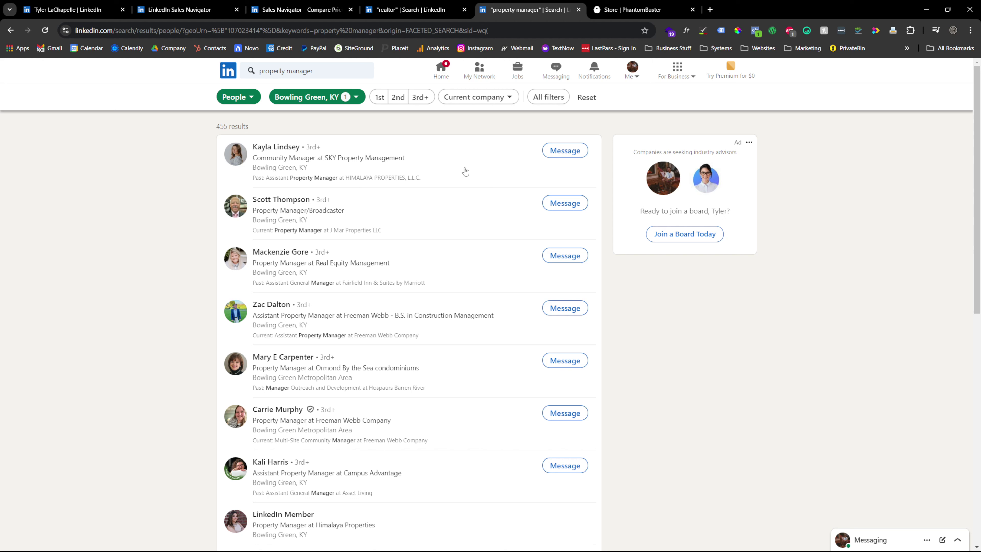
Switch to the PhantomBuster store and minimize its support chat
key(ctrl+Tab)
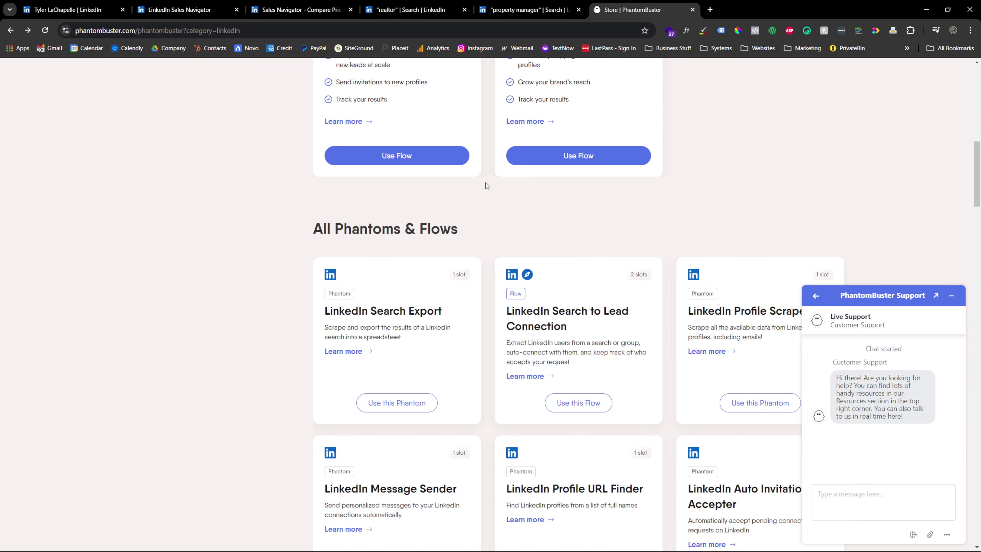
click(952, 295)
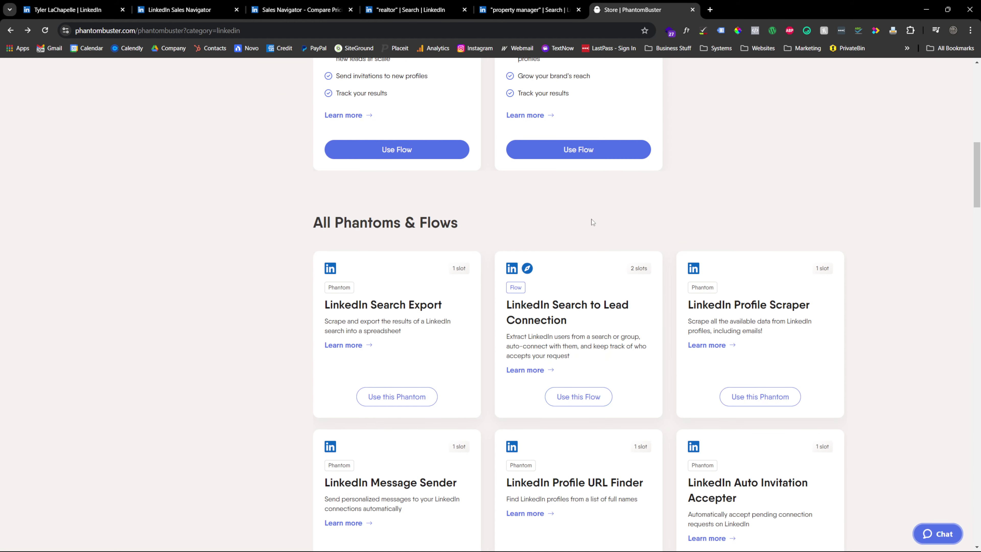
Check the LinkedIn Search Export phantom in the store, then switch back to the LinkedIn property manager search results
scroll(593, 222, down, 1)
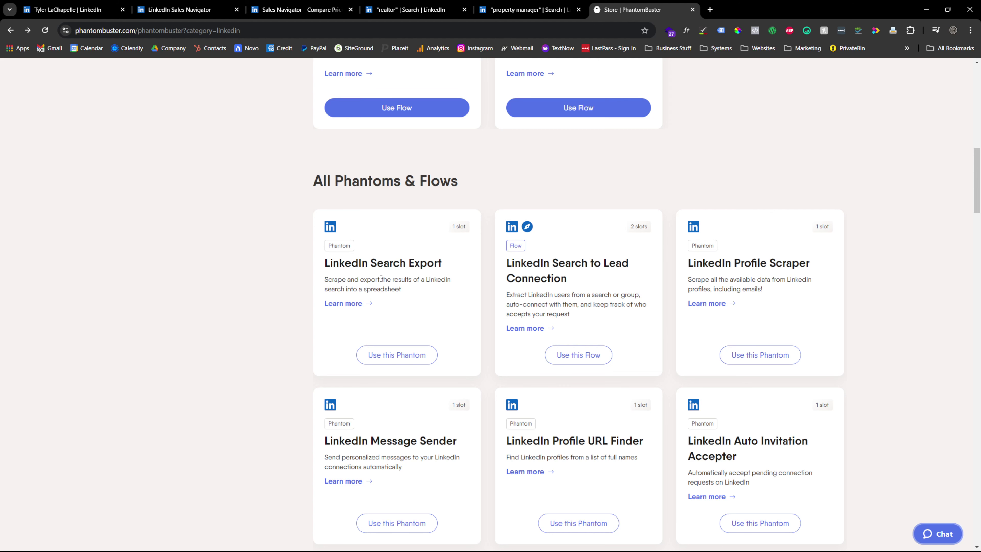
click(293, 10)
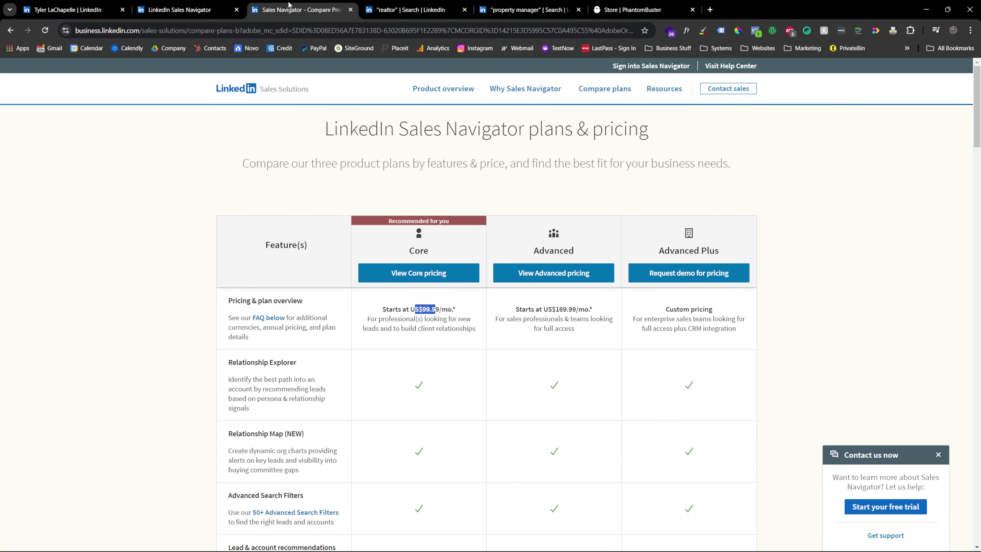
click(410, 11)
click(529, 9)
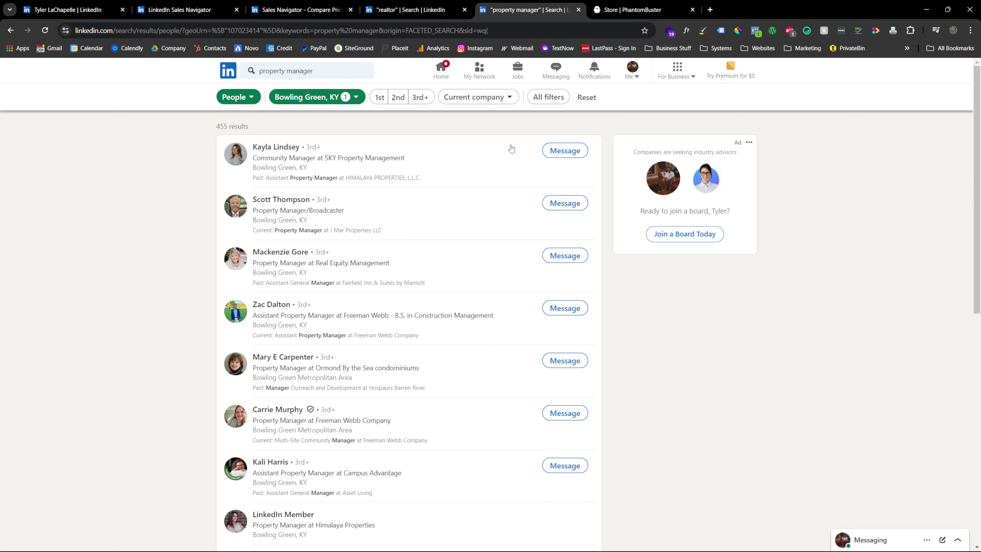
Return to the PhantomBuster store and look through its LinkedIn use cases, phantoms and flows
click(603, 8)
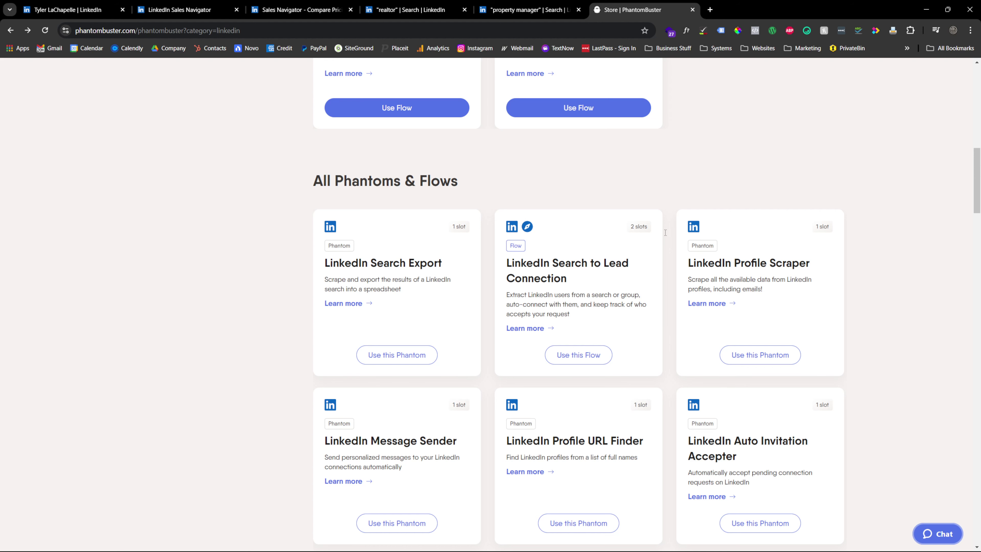
scroll(666, 231, up, 10)
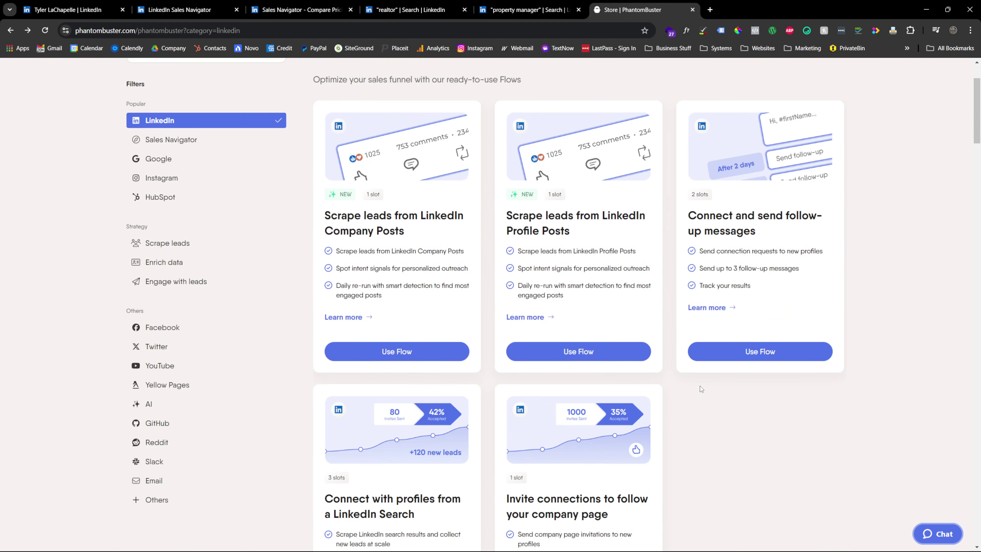
scroll(701, 390, up, 2)
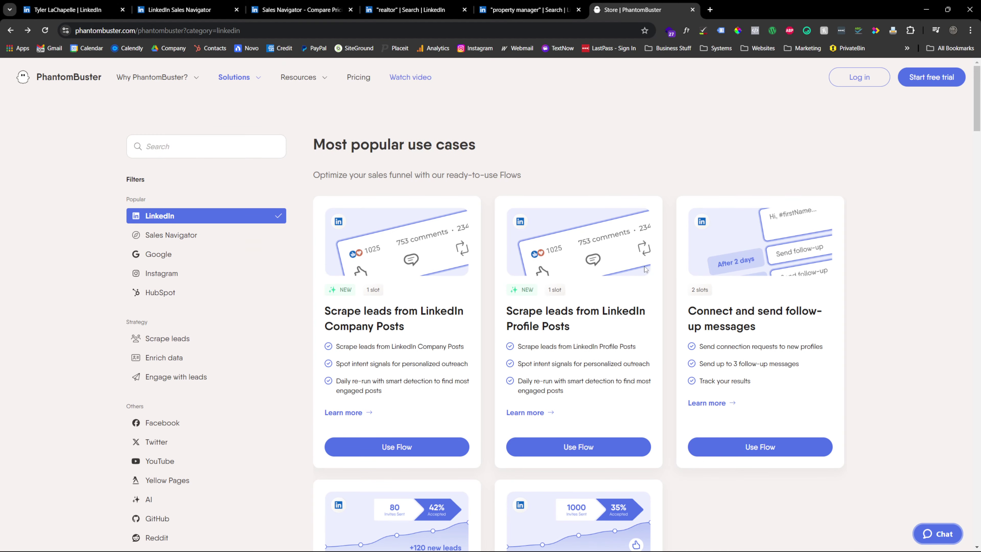
scroll(396, 197, down, 8)
scroll(383, 221, up, 4)
scroll(384, 221, up, 2)
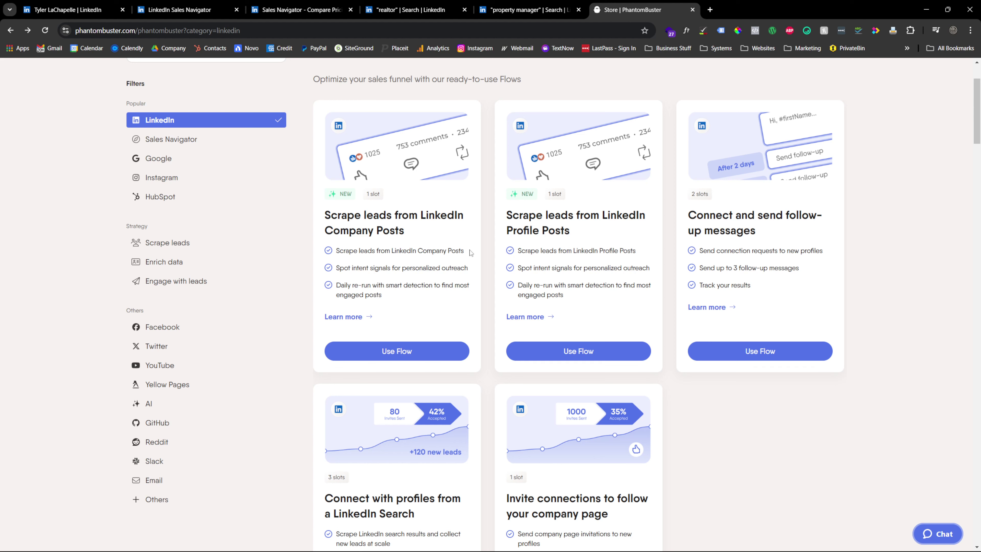
scroll(471, 253, down, 3)
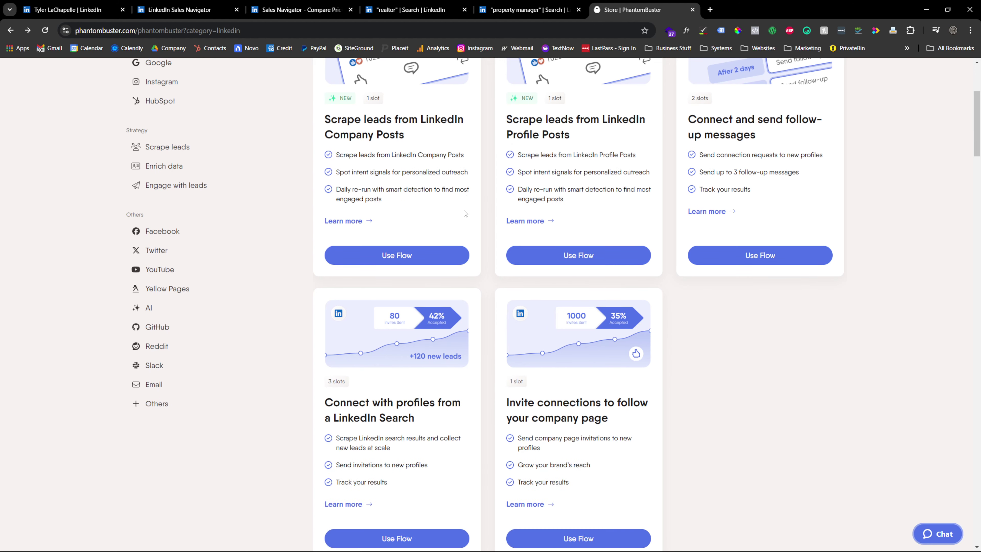
scroll(463, 192, down, 8)
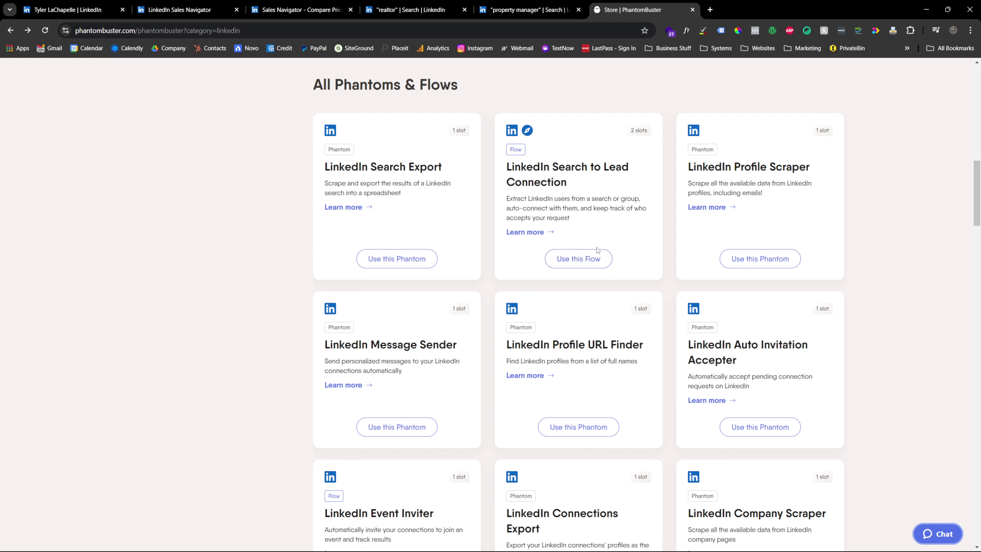
scroll(599, 319, down, 2)
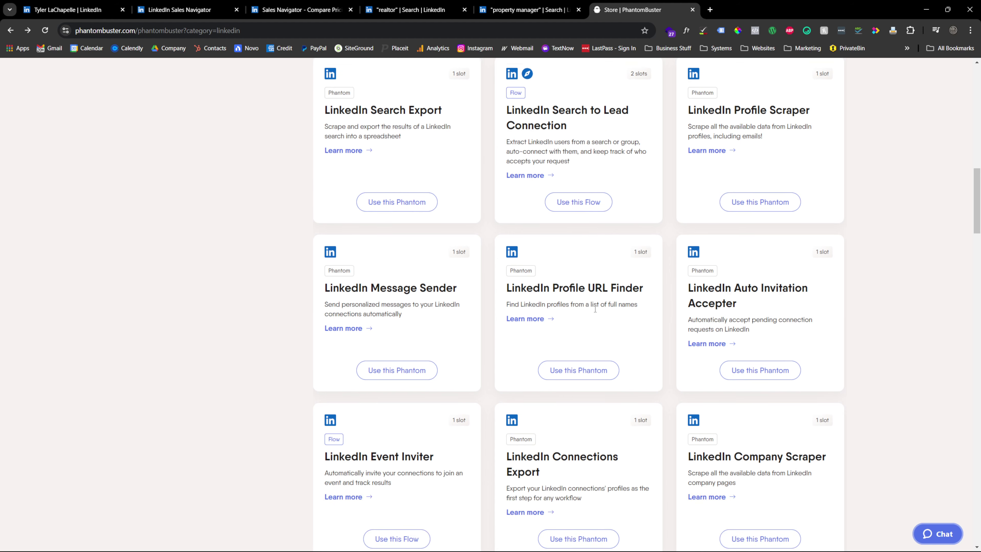
scroll(596, 309, down, 2)
scroll(470, 335, up, 7)
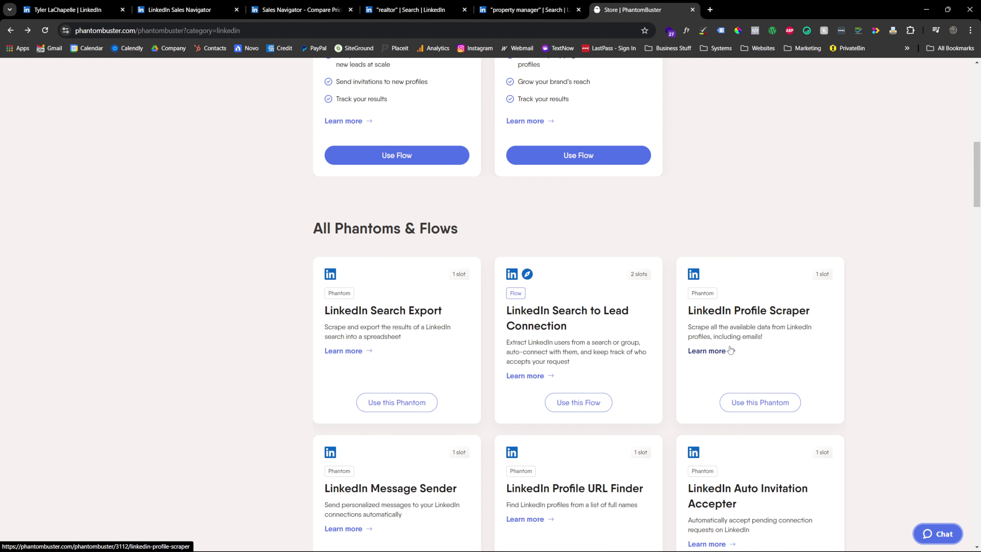
In the LinkedIn realtor search, add Bowling Green, Kentucky, United States as a second location filter and show the results
click(440, 8)
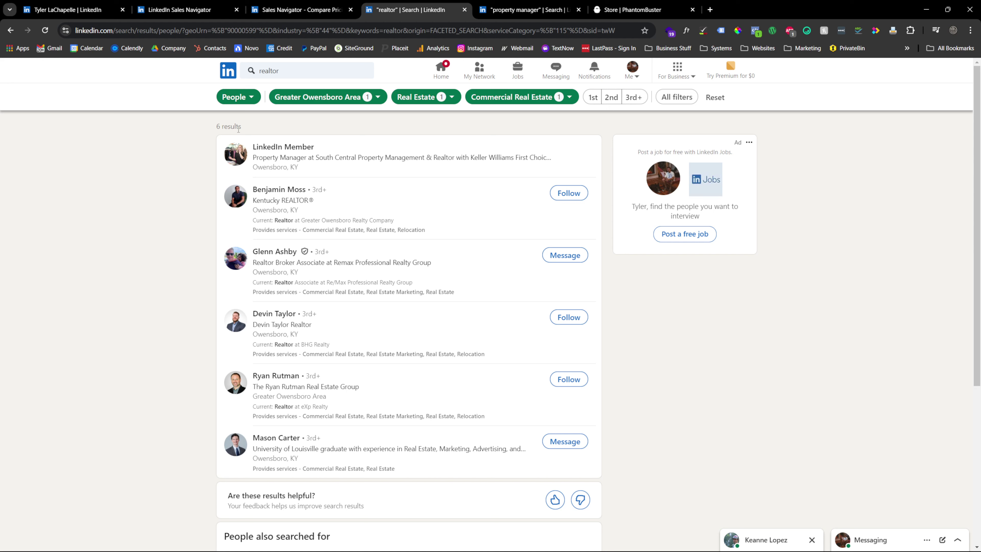
click(678, 97)
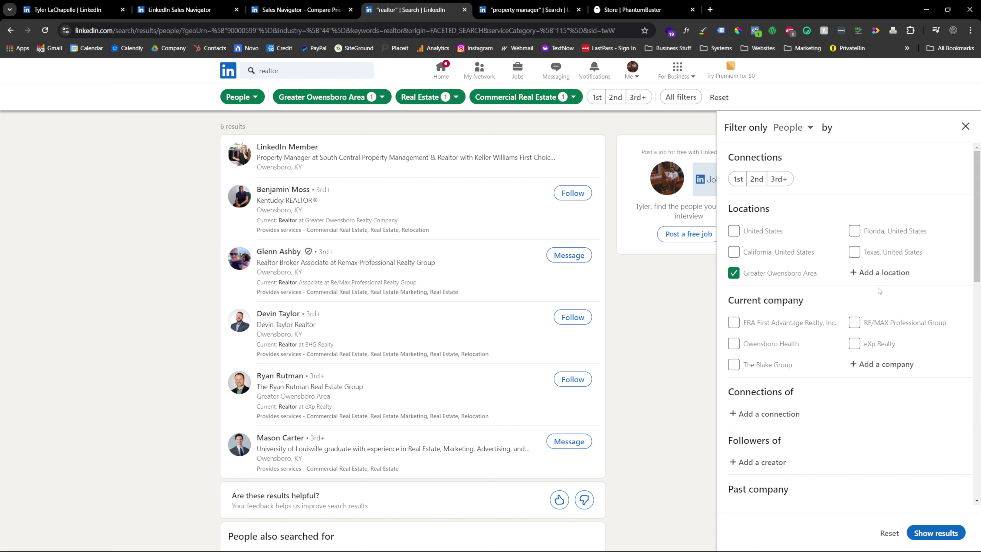
click(874, 276)
text(bowling)
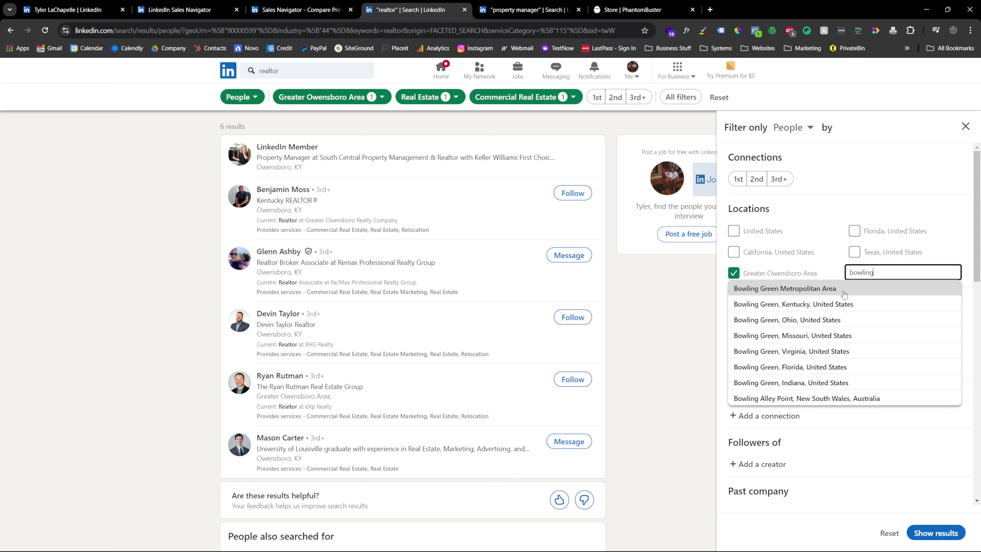
click(831, 306)
click(937, 534)
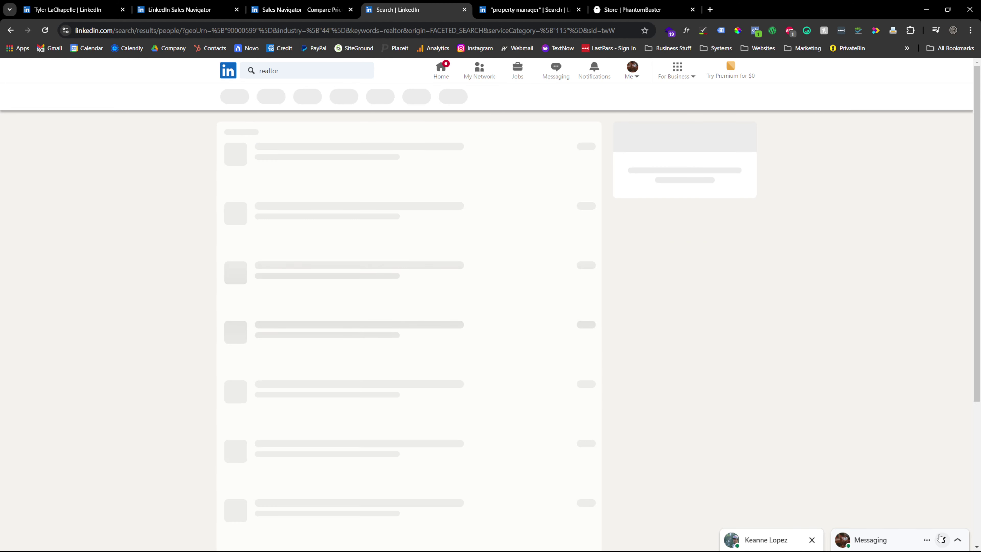
Look through the realtor results for both locations, including the services each realtor provides, then switch back to the PhantomBuster store
scroll(272, 191, down, 8)
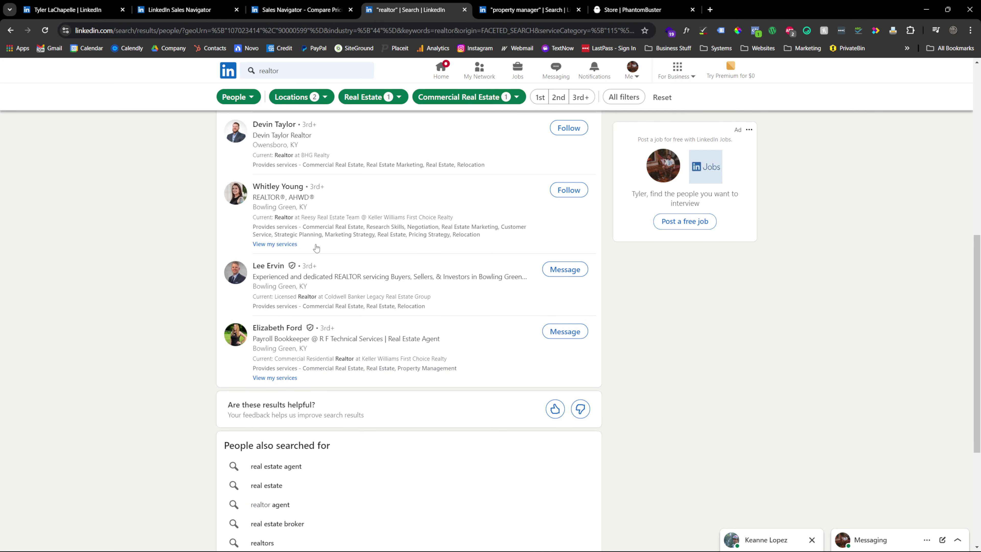
scroll(318, 370, up, 8)
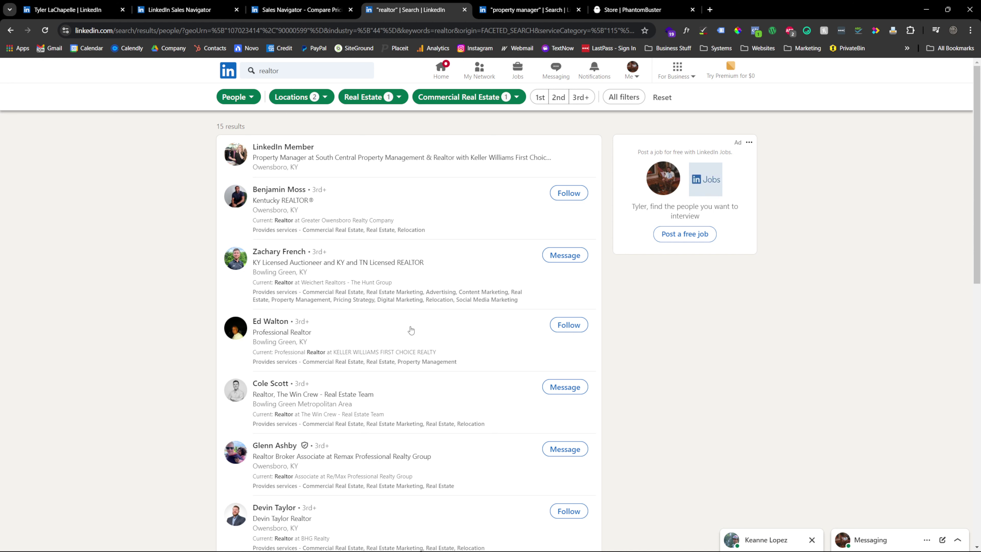
scroll(411, 336, down, 3)
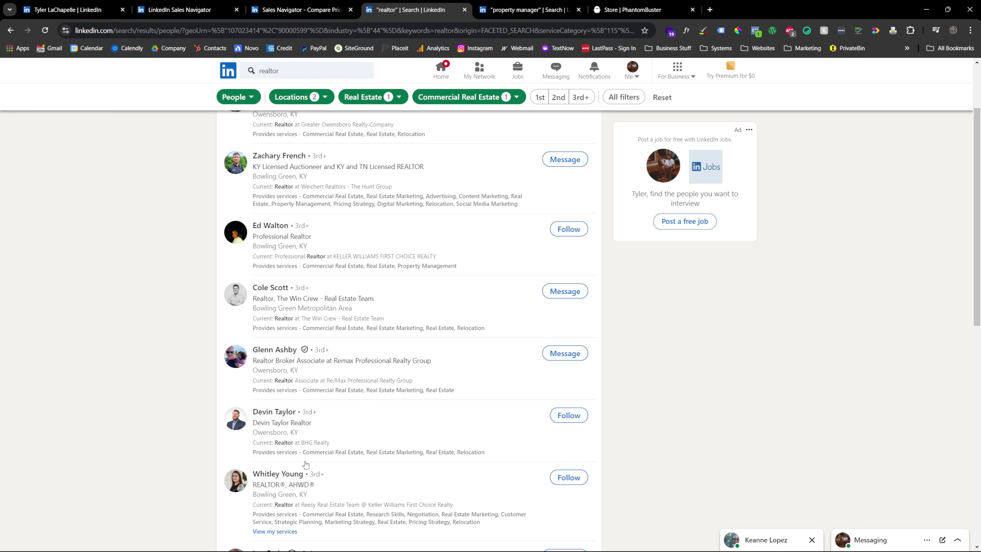
scroll(468, 473, up, 2)
scroll(468, 472, up, 1)
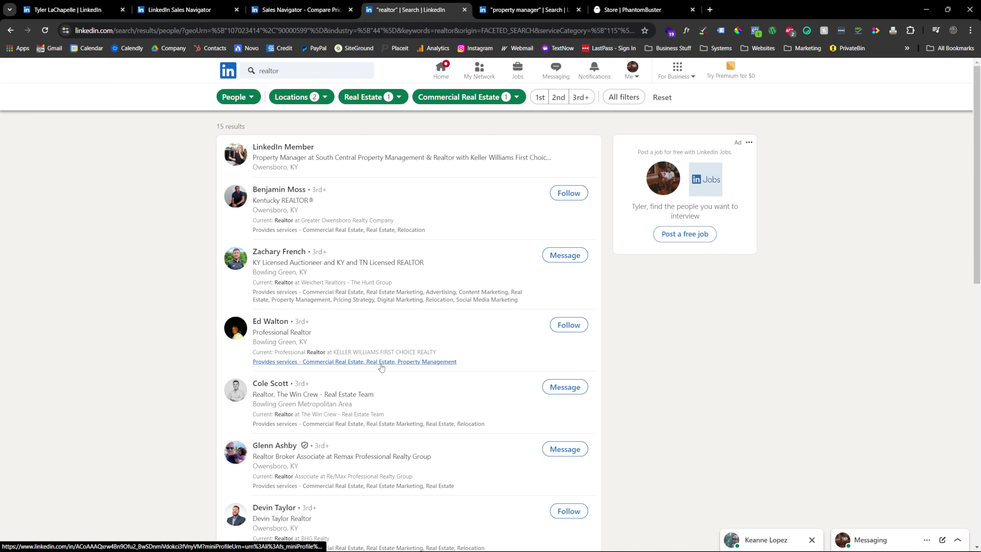
scroll(336, 152, down, 1)
scroll(335, 151, down, 5)
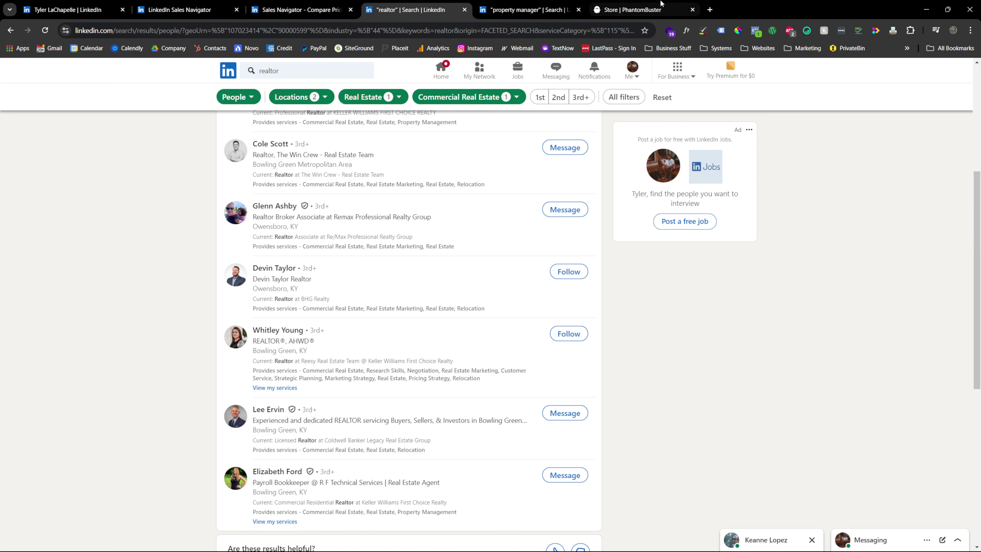
click(655, 11)
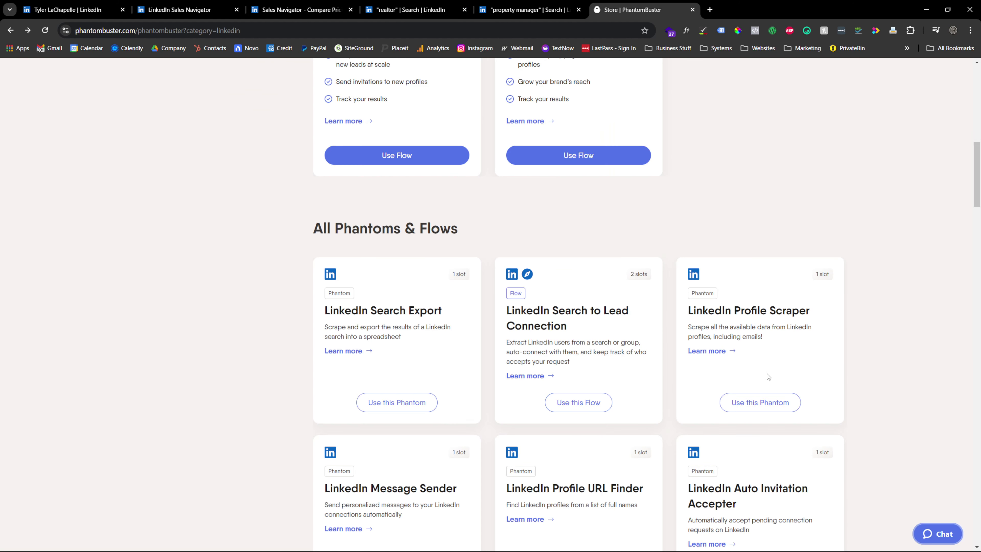